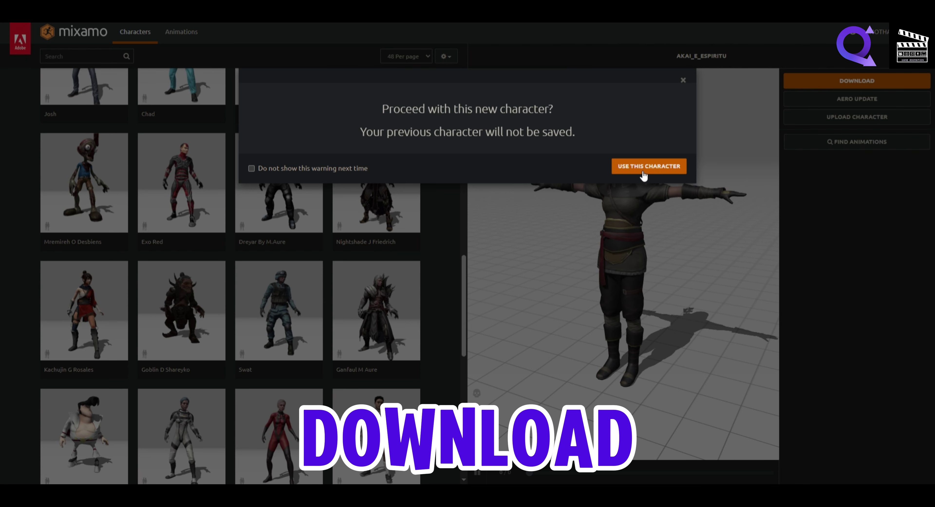
Step: Use the Kachujin character in place of the previous one and download it as FBX Binary in T-pose
{"action": "left_click", "coordinate": [642, 166]}
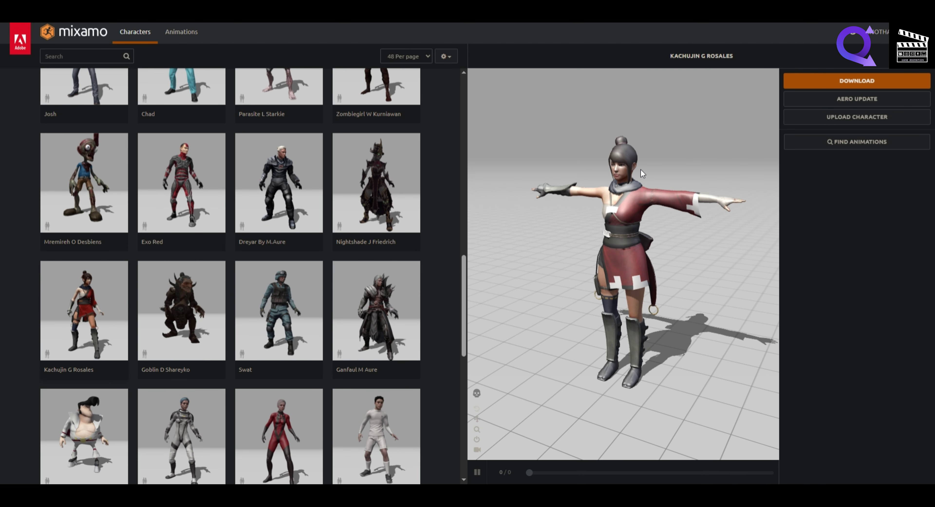
{"action": "left_click", "coordinate": [844, 82]}
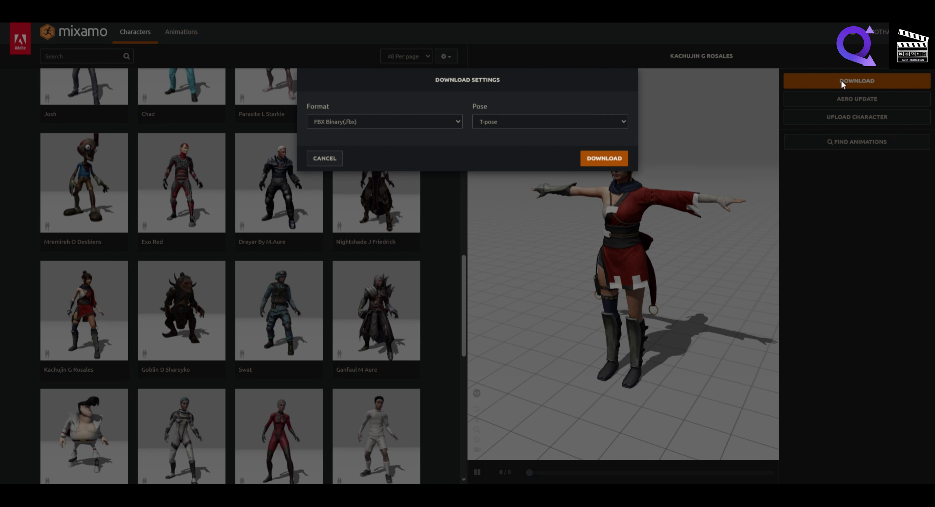
{"action": "left_click", "coordinate": [618, 157]}
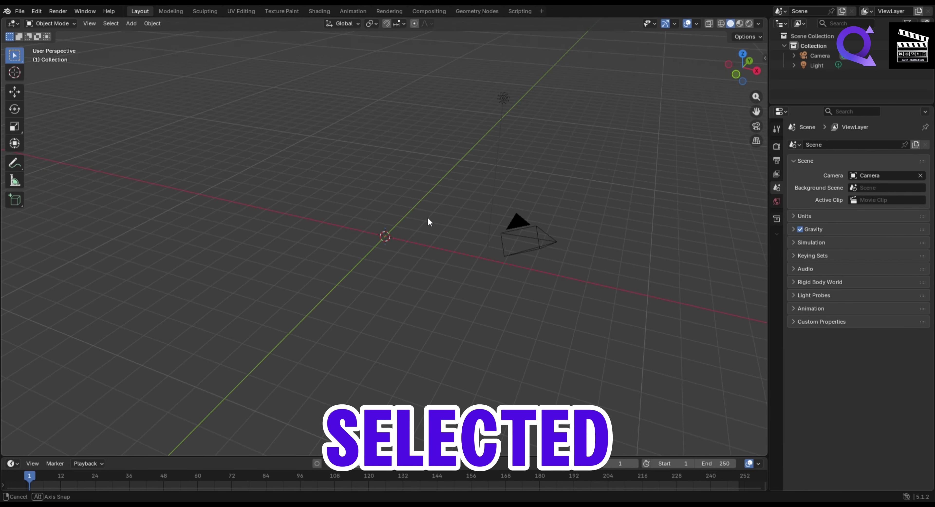
Step: Switch to Blender and import the downloaded Kachujin character with the FBX (Legacy) importer
{"action": "middle_click_drag", "start_coordinate": [428, 221], "coordinate": [384, 225]}
{"action": "left_click", "coordinate": [20, 11]}
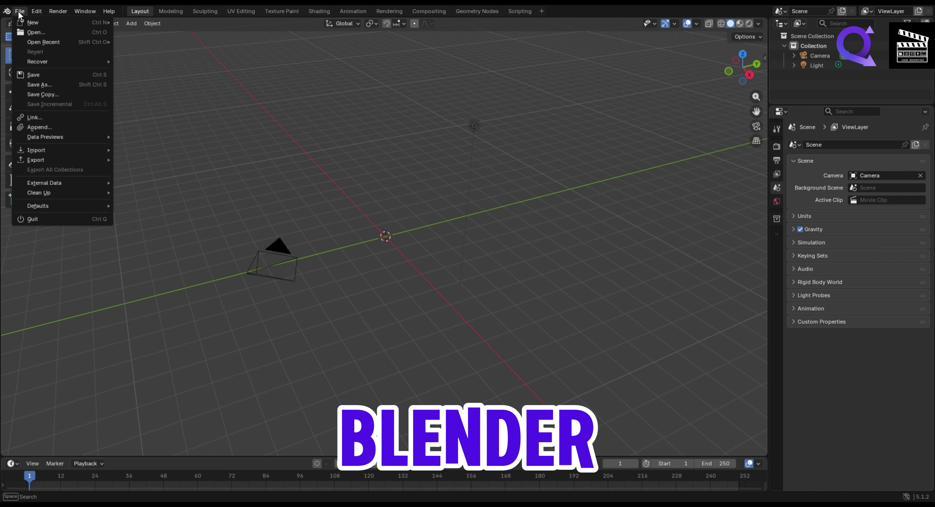
{"action": "mouse_move", "coordinate": [62, 152]}
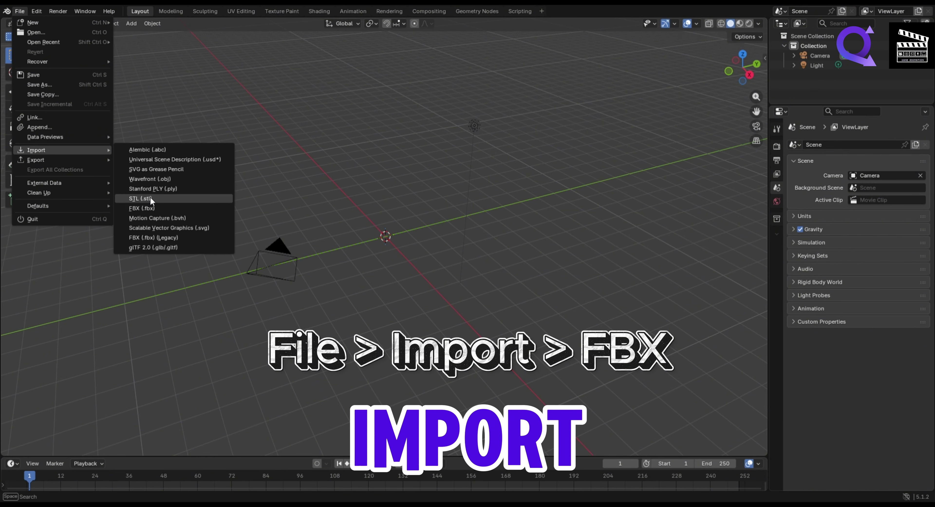
{"action": "left_click", "coordinate": [165, 238]}
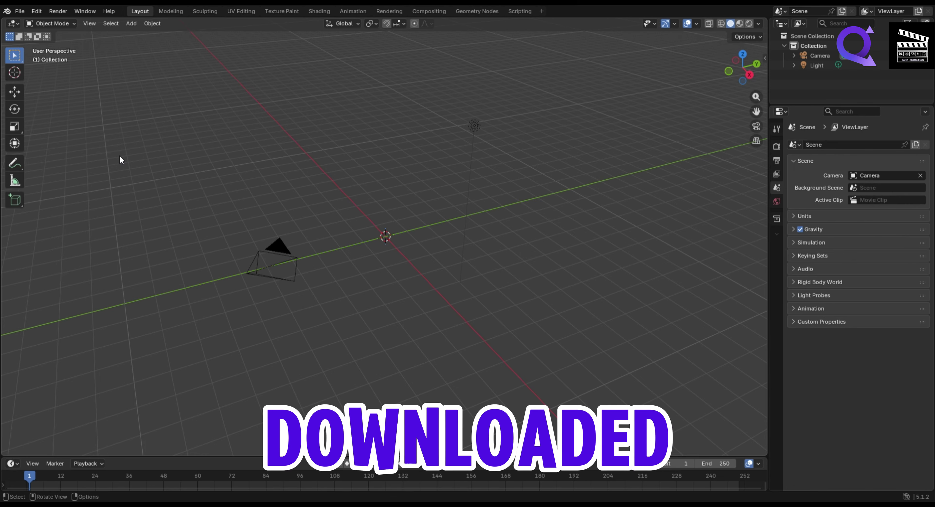
{"action": "left_click", "coordinate": [473, 336]}
{"action": "middle_click_drag", "start_coordinate": [470, 263], "coordinate": [468, 201]}
{"action": "scroll", "coordinate": [453, 205], "scroll_direction": "up", "scroll_amount": 3}
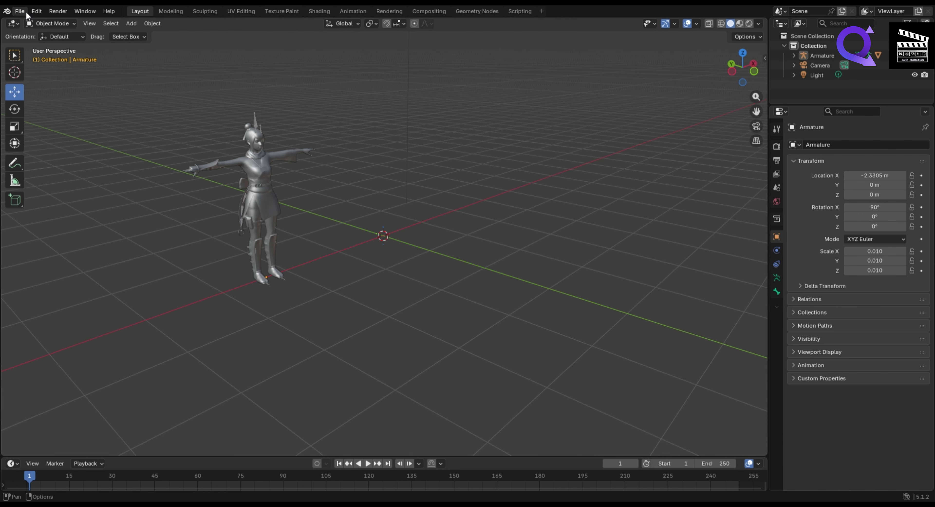
Step: Import the downloaded mannequin motion file as FBX and deselect everything in the scene
{"action": "left_click", "coordinate": [26, 12]}
{"action": "mouse_move", "coordinate": [60, 151]}
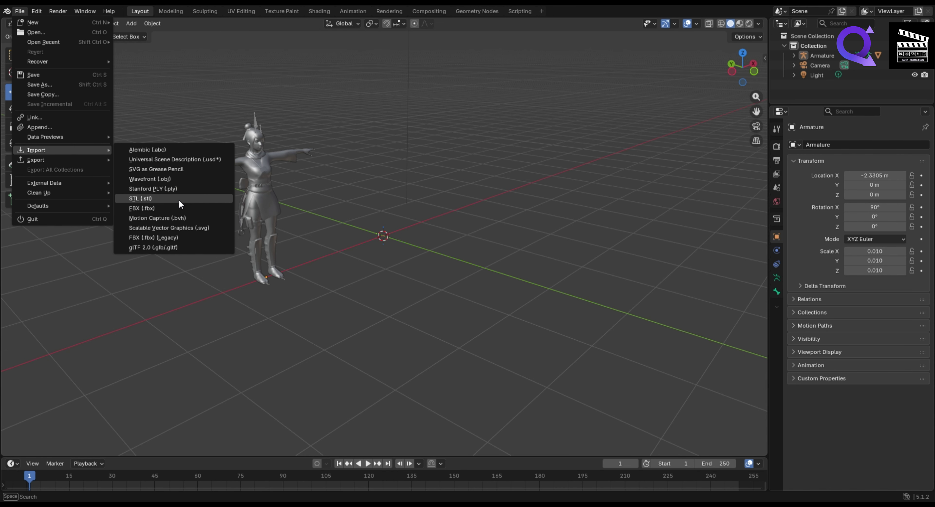
{"action": "left_click", "coordinate": [180, 206]}
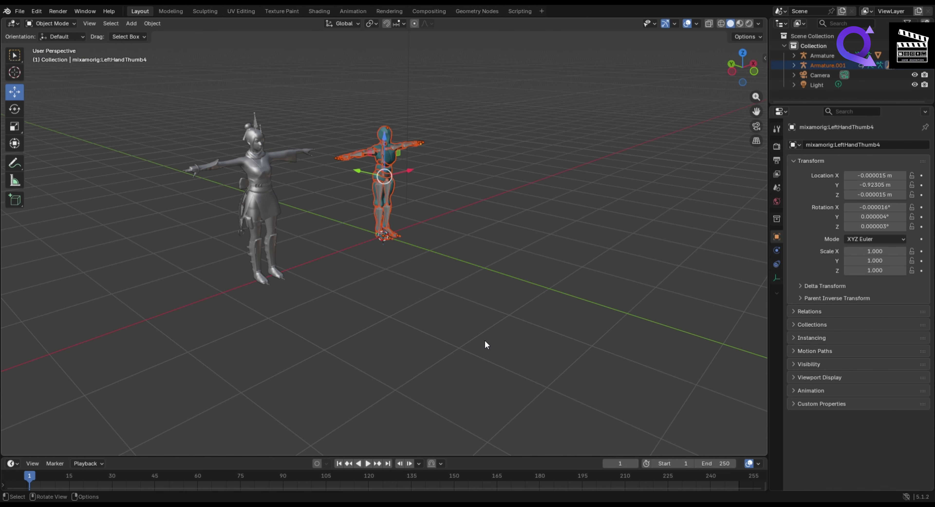
{"action": "left_click", "coordinate": [476, 236]}
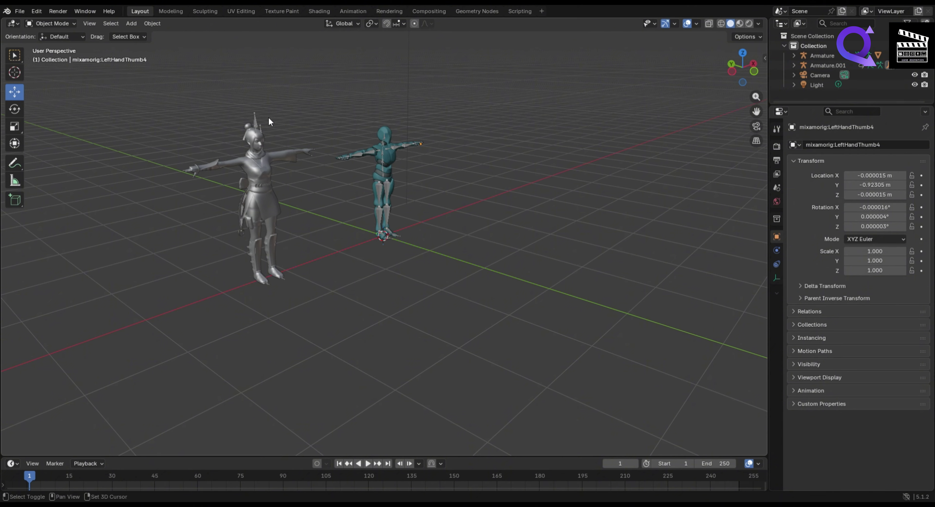
Step: Link the mannequin armature's animation data to the Kachujin armature, with the mannequin armature active, and play the animation
{"action": "left_click", "coordinate": [254, 117]}
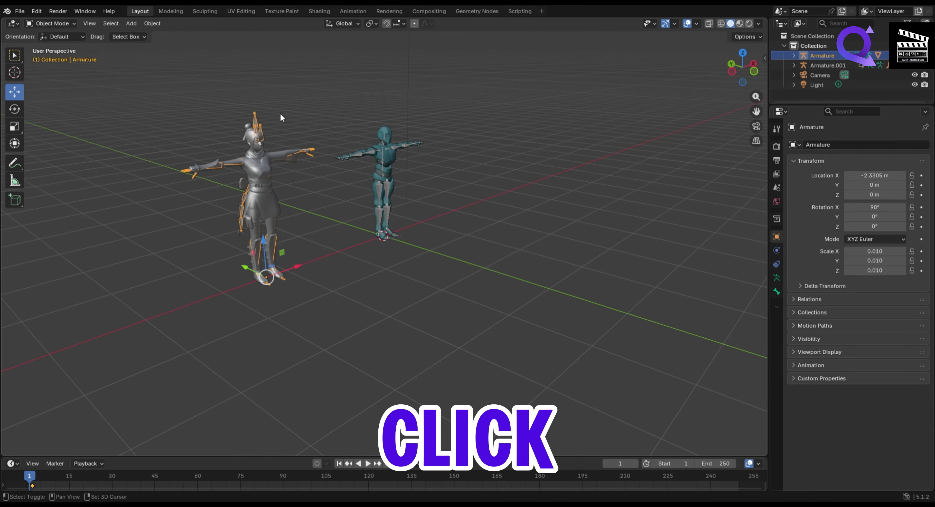
{"action": "left_click", "coordinate": [378, 189], "text": "shift"}
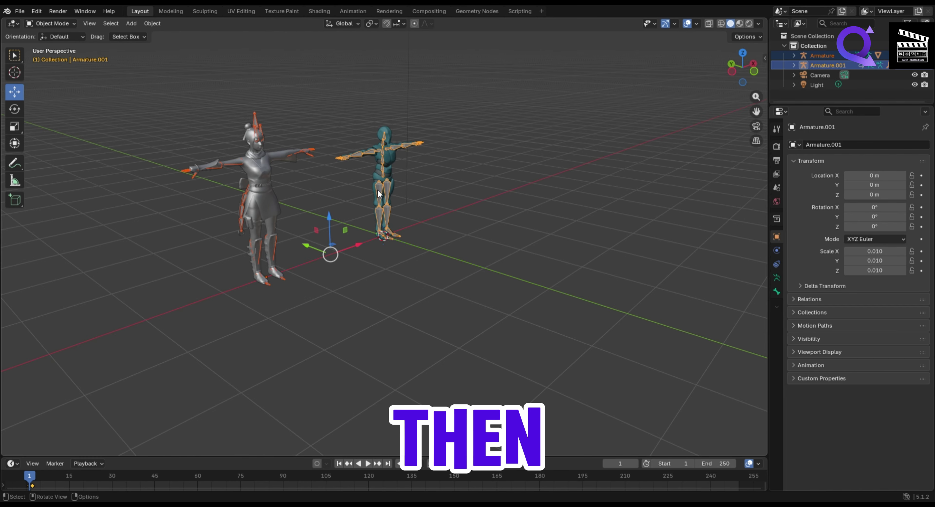
{"action": "key", "text": "ctrl+l"}
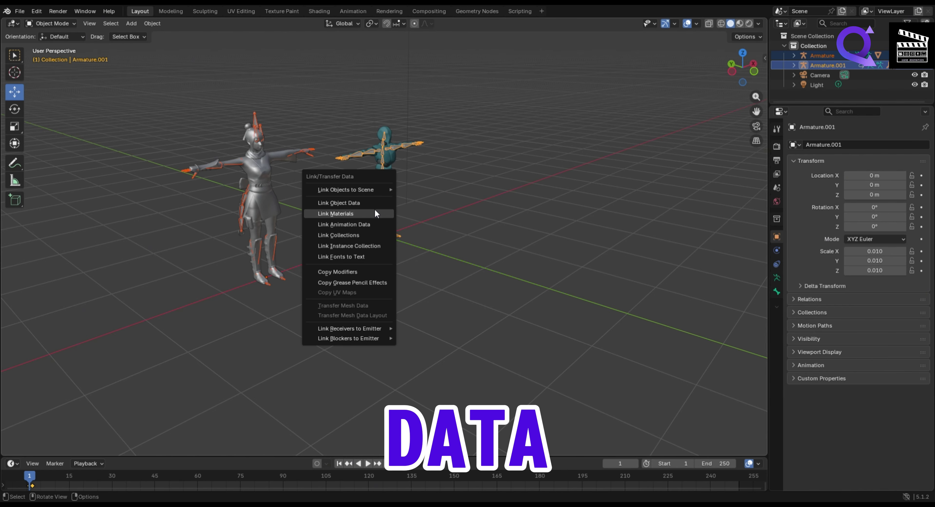
{"action": "left_click", "coordinate": [372, 223]}
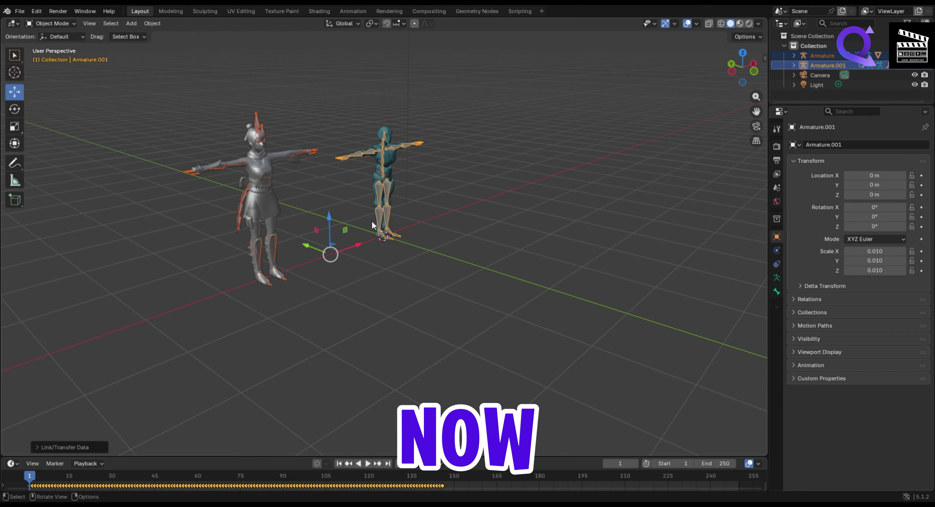
{"action": "left_click", "coordinate": [369, 463]}
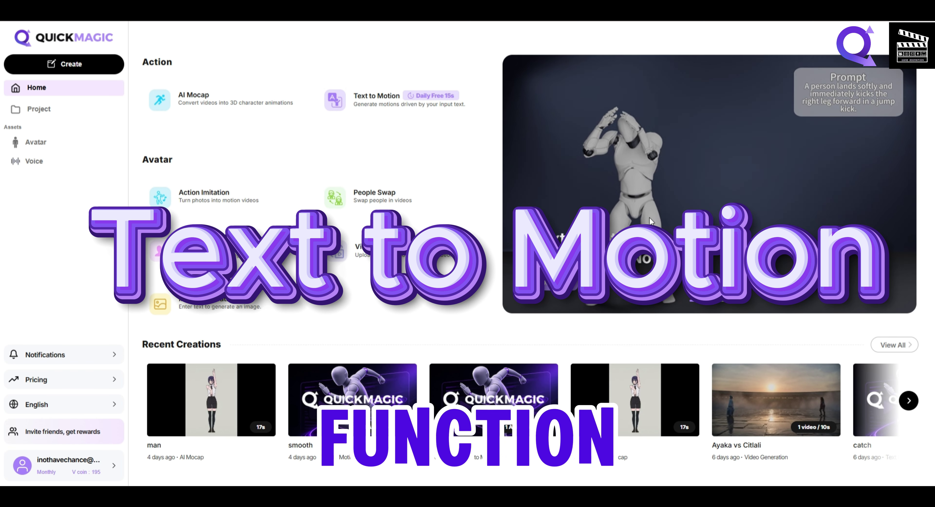
Step: Start a Text to Motion generation in QuickMagic with the sample script "A person runs forward steadily in a smooth running motion."
{"action": "left_click", "coordinate": [403, 115]}
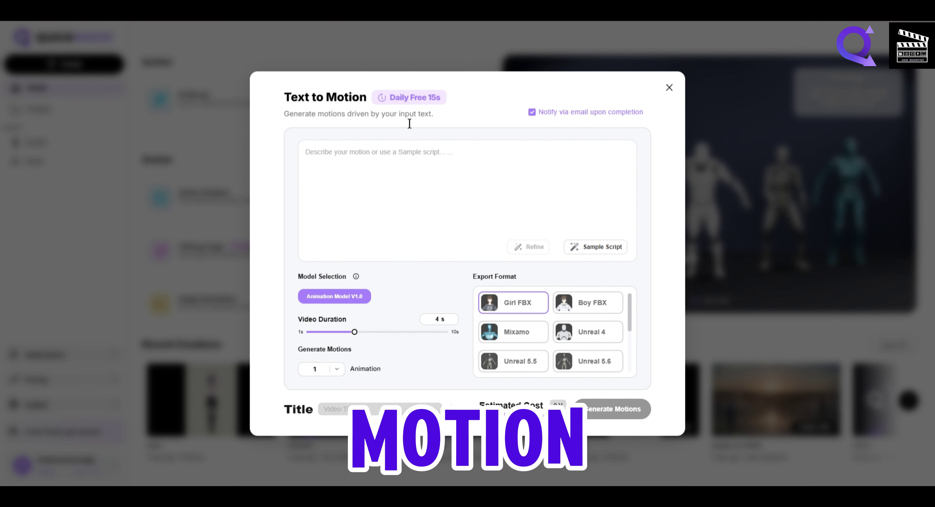
{"action": "left_click", "coordinate": [603, 248]}
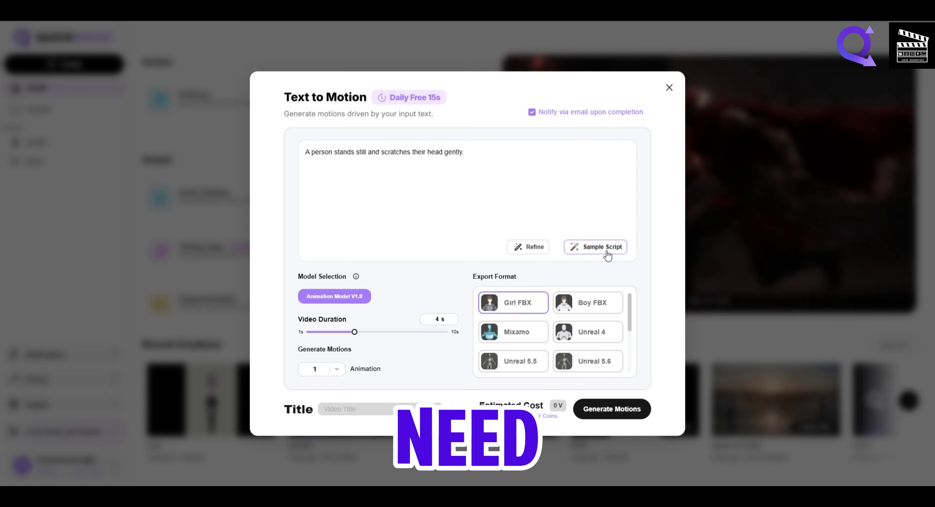
{"action": "left_click", "coordinate": [584, 245]}
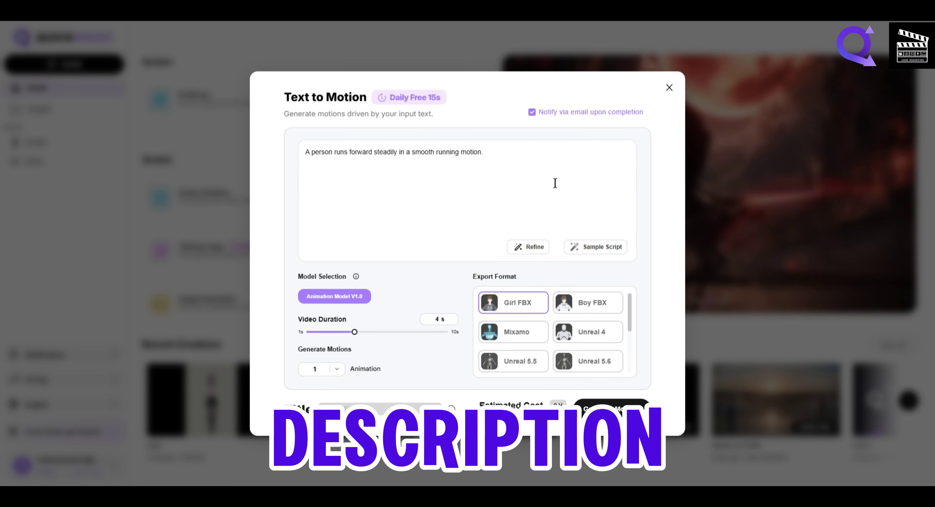
Step: Set the export format to Mixamo, title the motion 888888 and generate it
{"action": "left_click", "coordinate": [523, 332]}
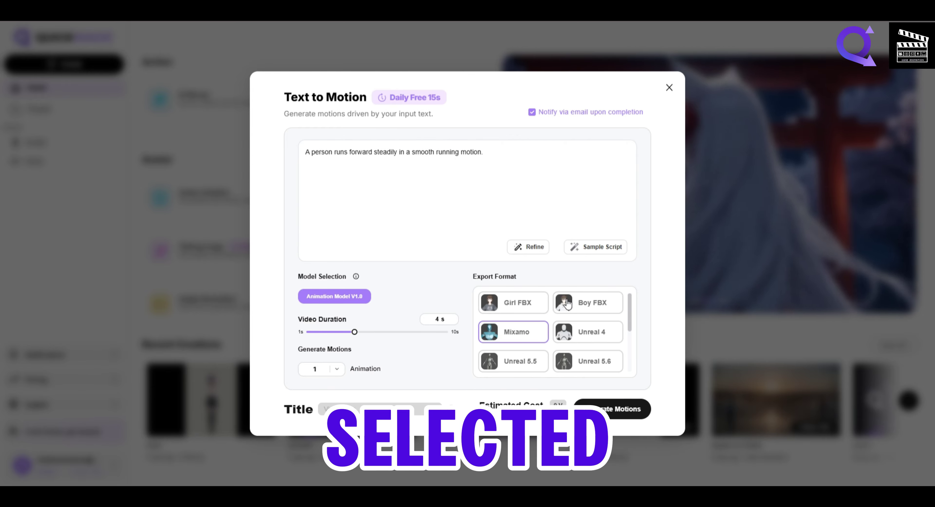
{"action": "left_click", "coordinate": [630, 407]}
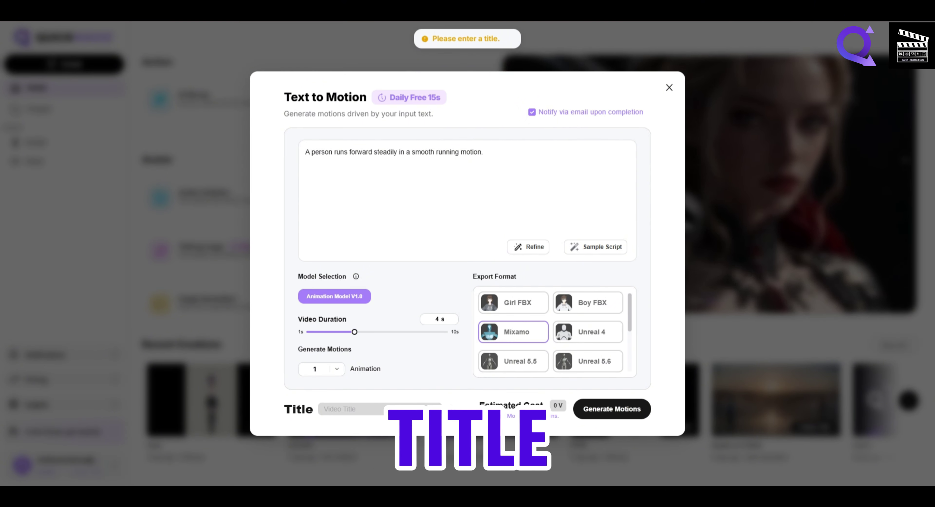
{"action": "type", "text": "888888"}
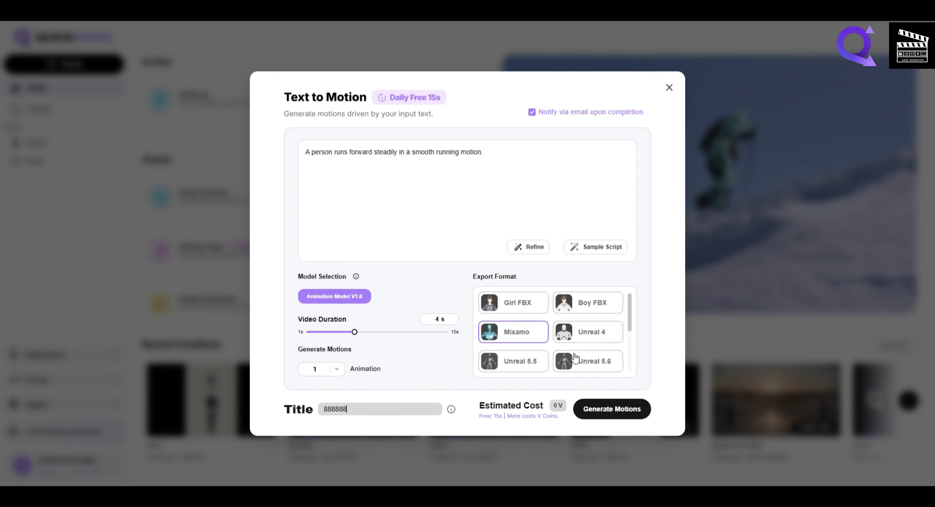
{"action": "left_click", "coordinate": [638, 412]}
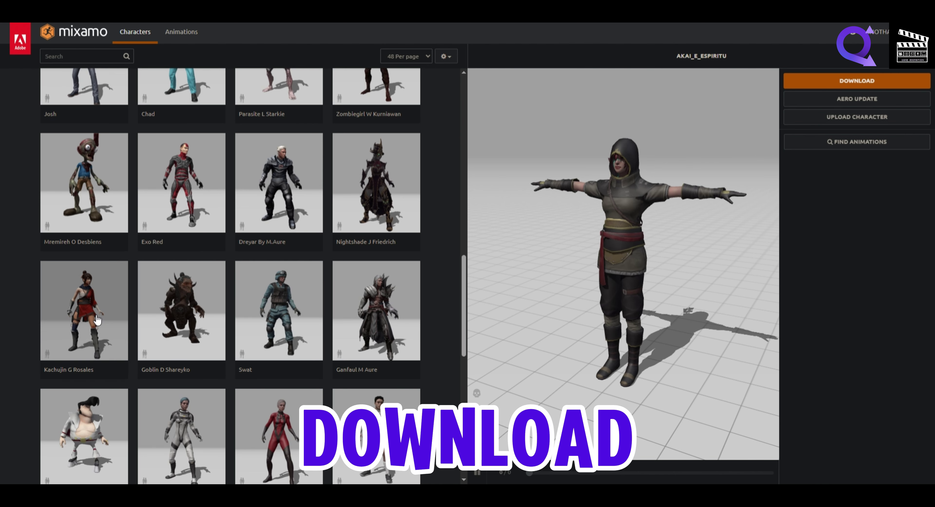
Step: Download the Kachujin character from Mixamo and the 888888 motion from the QuickMagic project
{"action": "left_click", "coordinate": [220, 289]}
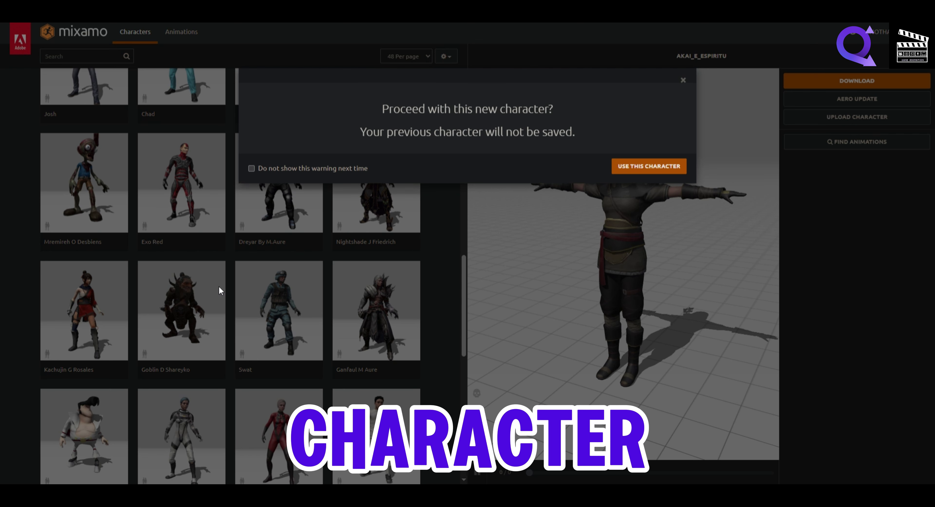
{"action": "left_click", "coordinate": [645, 166]}
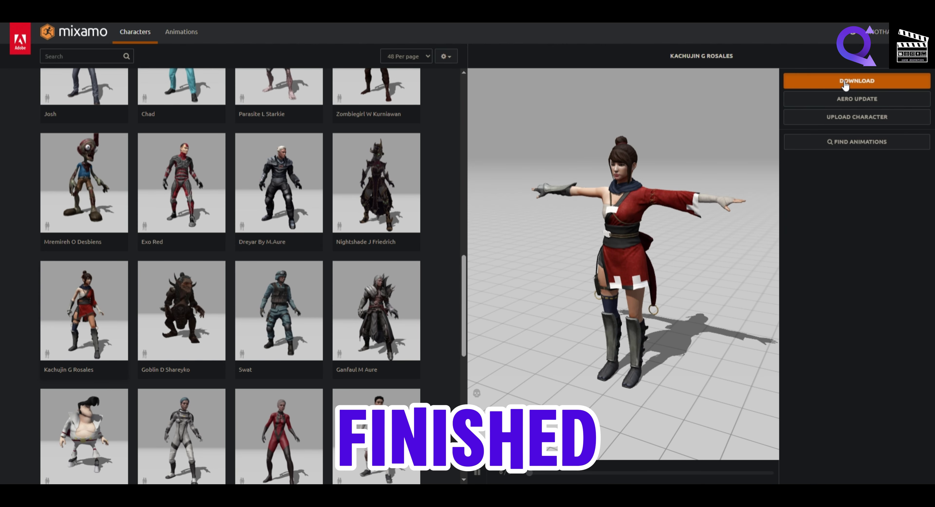
{"action": "left_click", "coordinate": [857, 81]}
{"action": "left_click", "coordinate": [617, 155]}
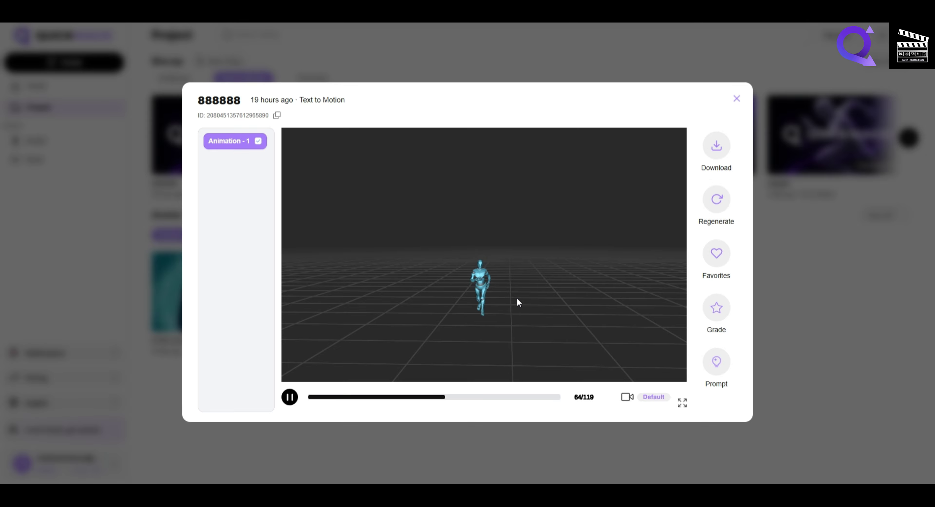
{"action": "left_click", "coordinate": [719, 152]}
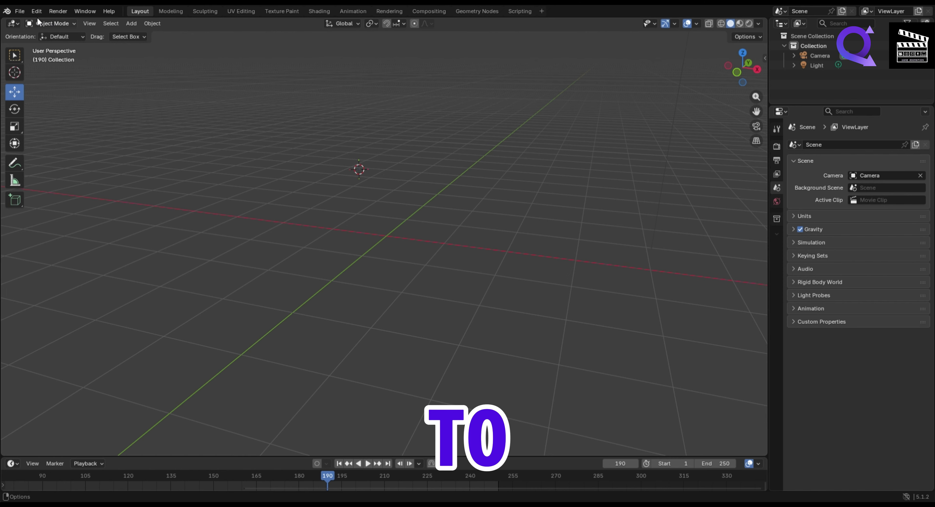
Step: Import the Kachujin character into Blender with the FBX (Legacy) importer and move it in the positive X direction, away from the origin
{"action": "left_click", "coordinate": [21, 11]}
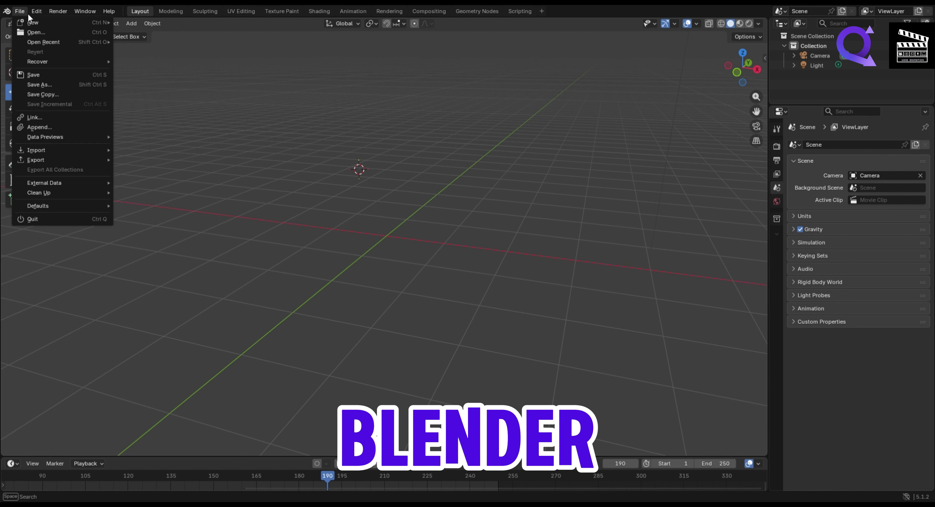
{"action": "mouse_move", "coordinate": [56, 151]}
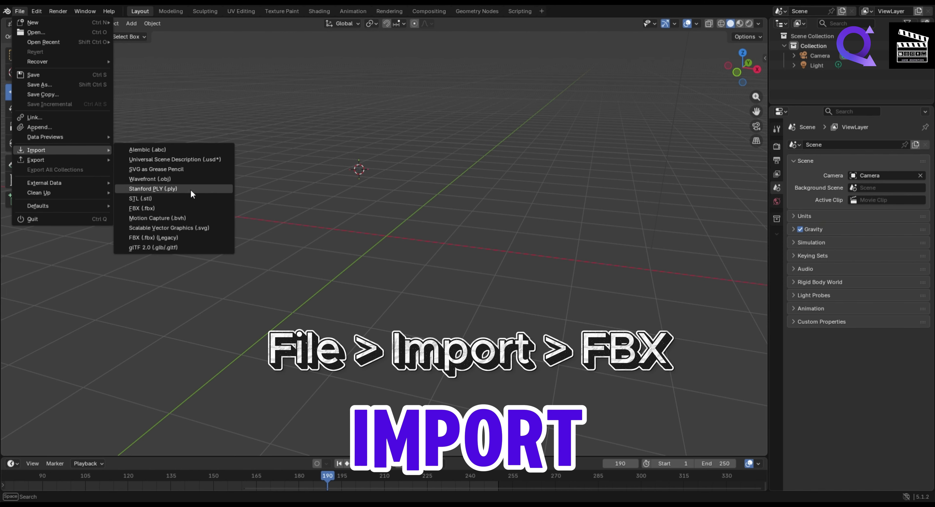
{"action": "left_click", "coordinate": [181, 233]}
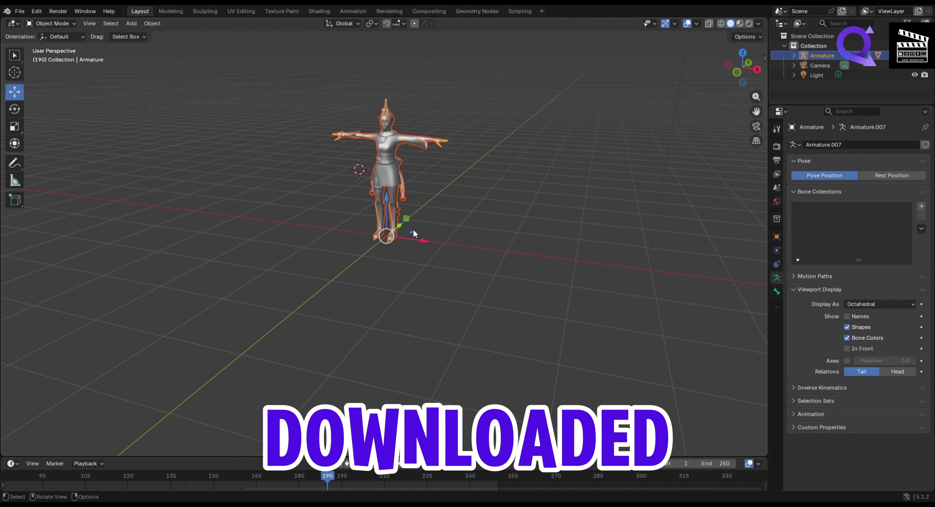
{"action": "left_click_drag", "start_coordinate": [419, 243], "coordinate": [488, 251]}
{"action": "left_click", "coordinate": [550, 232]}
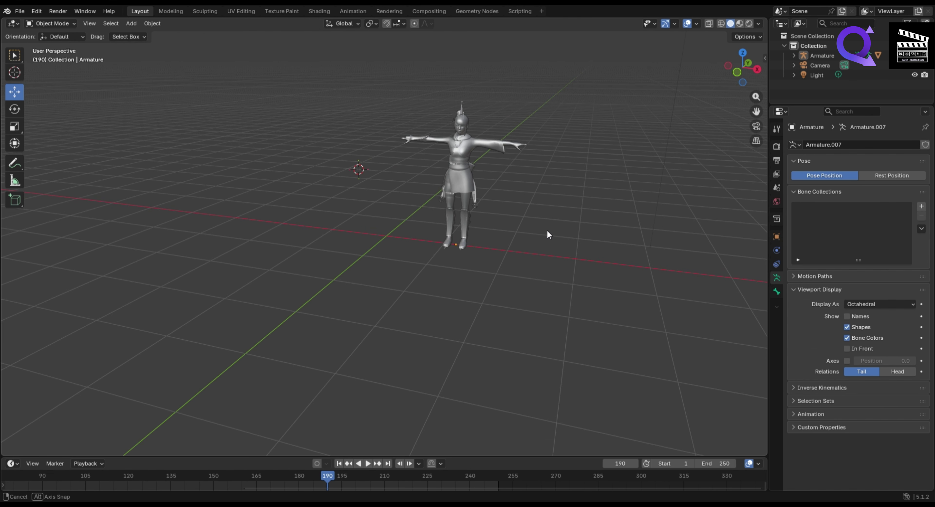
Step: Import the downloaded running motion as FBX and select the mannequin's armature
{"action": "left_click", "coordinate": [22, 12]}
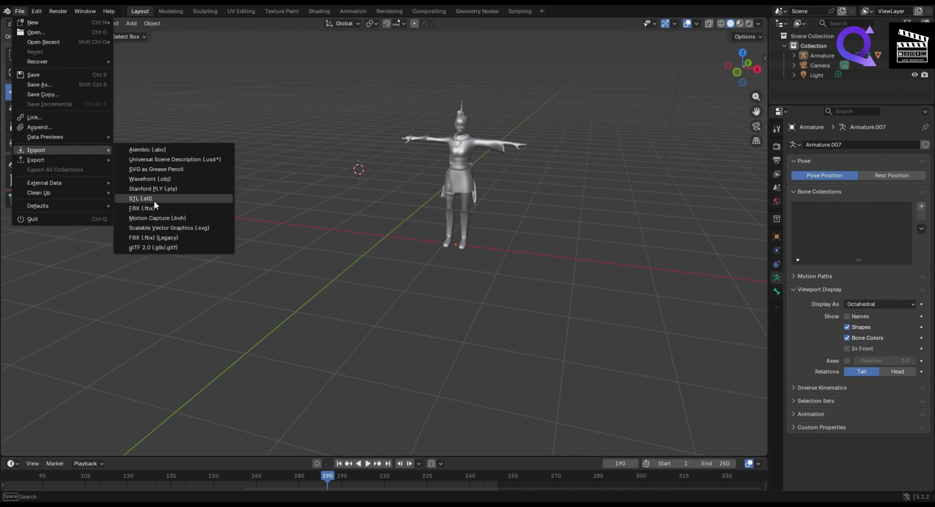
{"action": "left_click", "coordinate": [157, 209]}
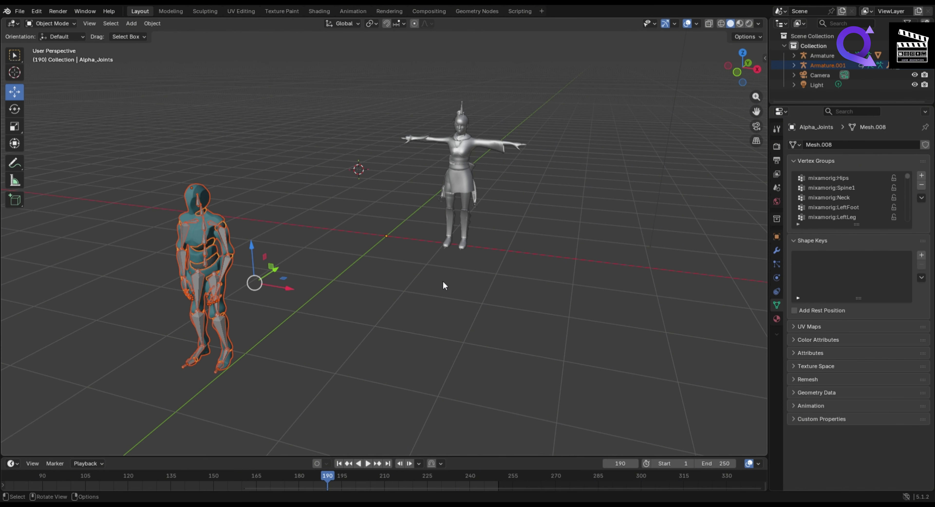
{"action": "left_click", "coordinate": [226, 242]}
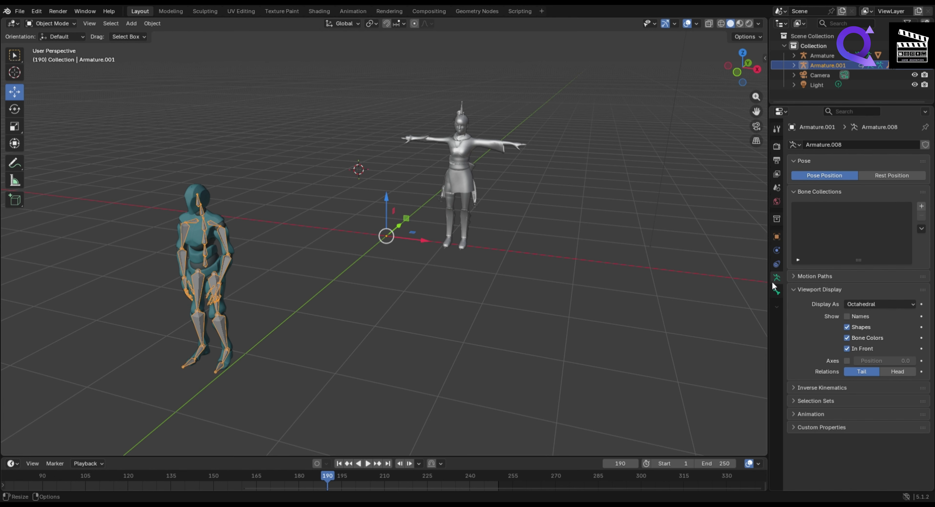
Step: Make the Kachujin character's armature display in front of its mesh
{"action": "left_click", "coordinate": [465, 197]}
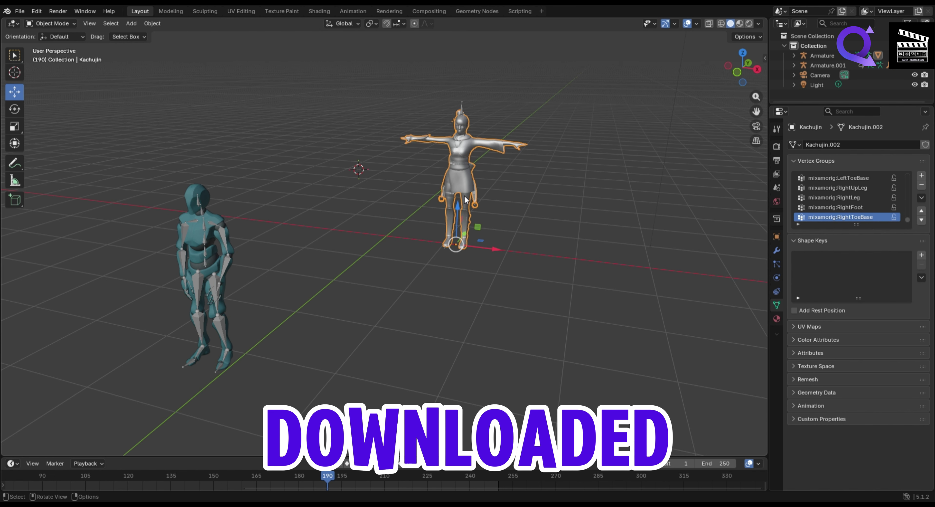
{"action": "left_click", "coordinate": [464, 112]}
{"action": "left_click", "coordinate": [462, 108]}
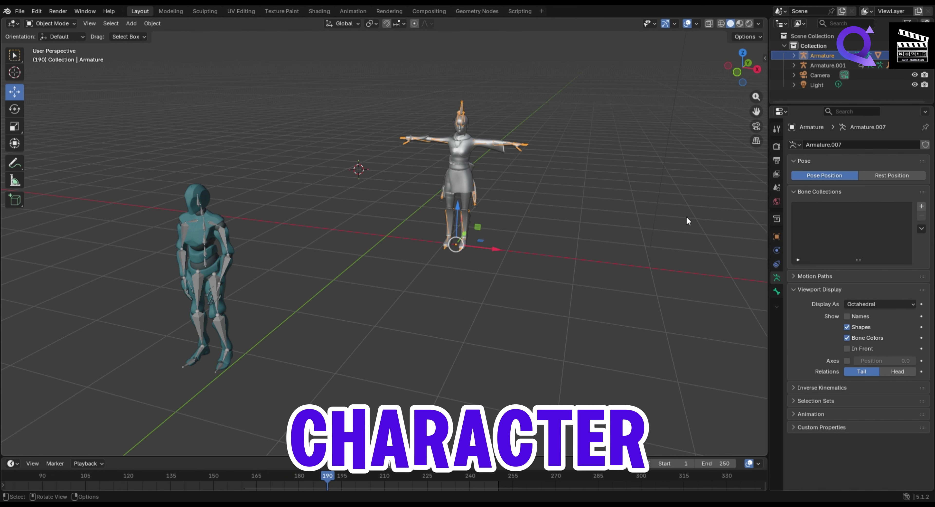
{"action": "left_click", "coordinate": [847, 348]}
{"action": "left_click", "coordinate": [543, 273]}
{"action": "middle_click_drag", "start_coordinate": [544, 273], "coordinate": [530, 254]}
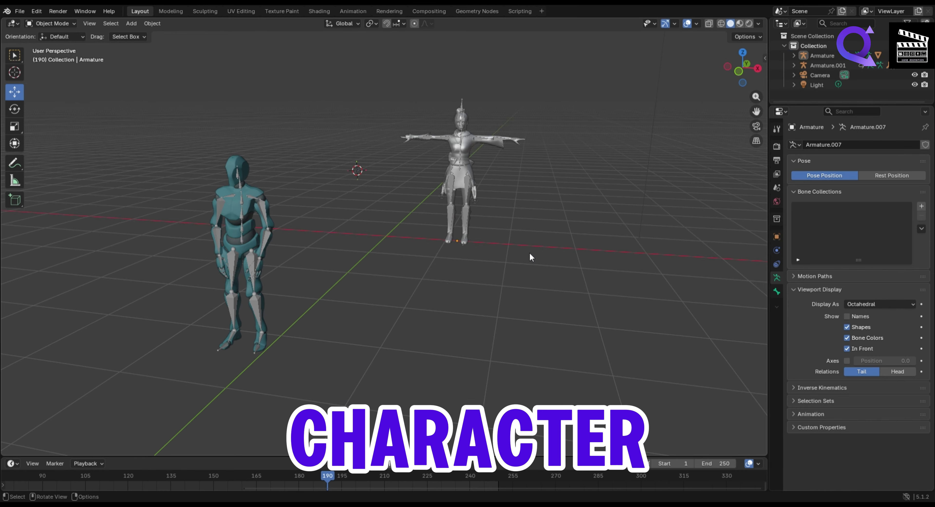
Step: Select Kachujin's armature plus the mannequin's armature as the active object, and link the animation data to Kachujin
{"action": "left_click", "coordinate": [465, 116]}
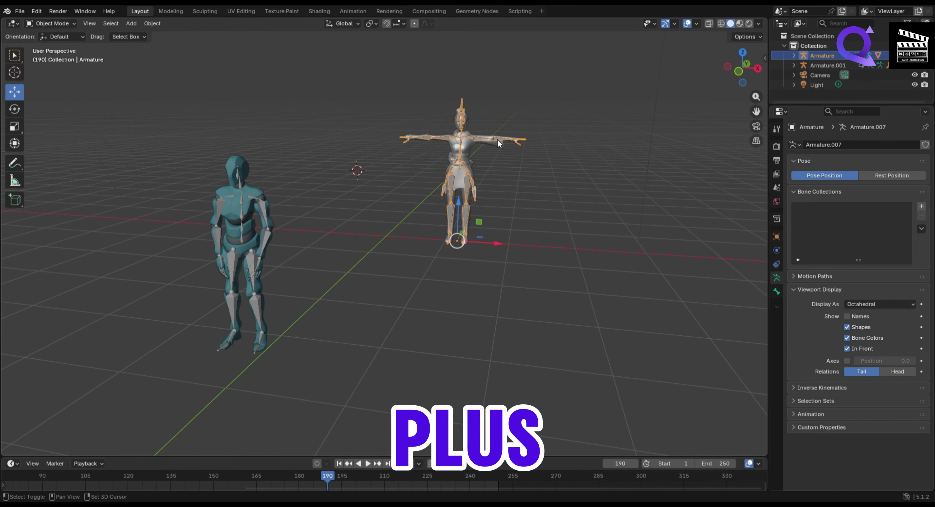
{"action": "left_click", "coordinate": [267, 216], "text": "shift"}
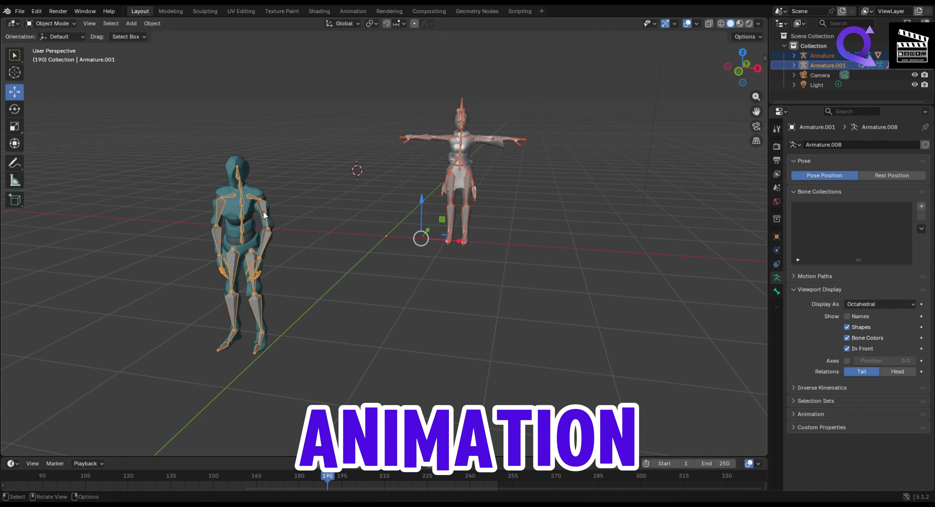
{"action": "key", "text": "ctrl+l"}
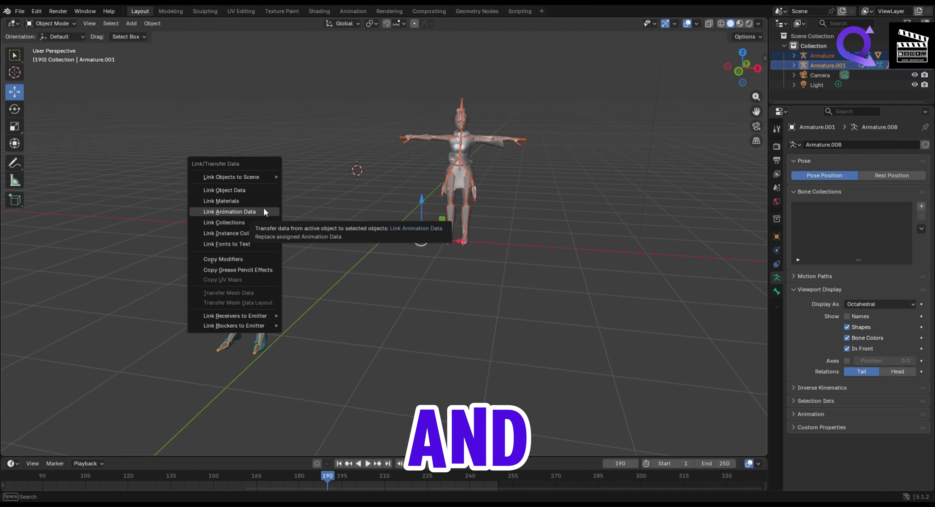
{"action": "left_click", "coordinate": [264, 212]}
Step: Play the animation to check the transferred motion on the Kachujin character beside the mannequin
{"action": "left_click", "coordinate": [363, 464]}
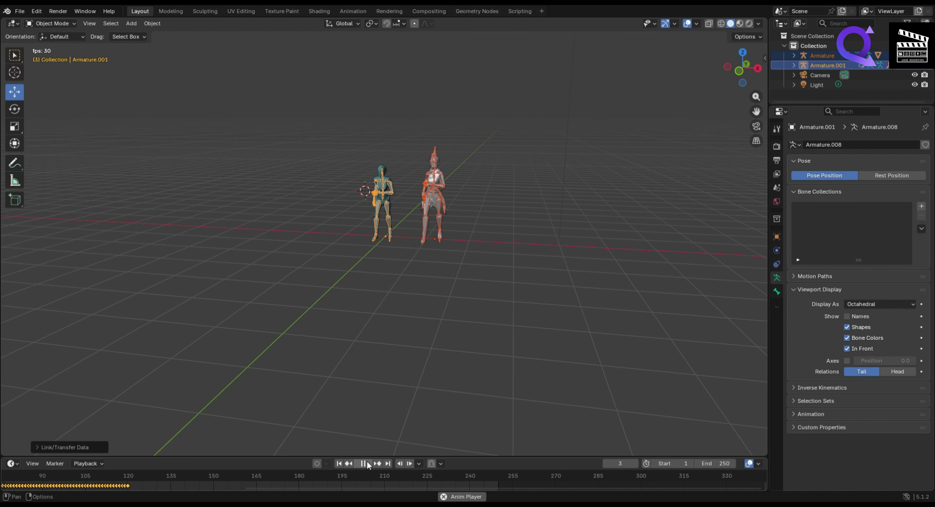
{"action": "middle_click_drag", "start_coordinate": [603, 377], "coordinate": [640, 364]}
{"action": "left_click", "coordinate": [651, 354]}
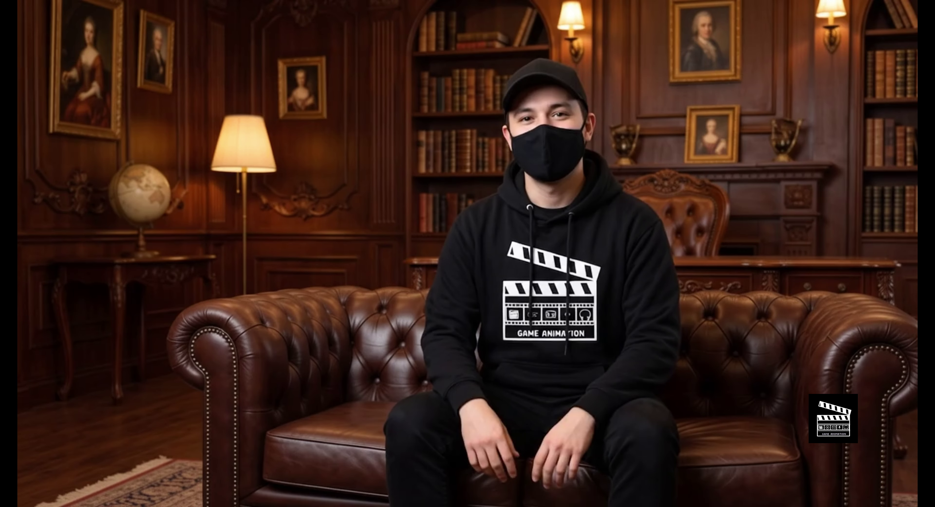